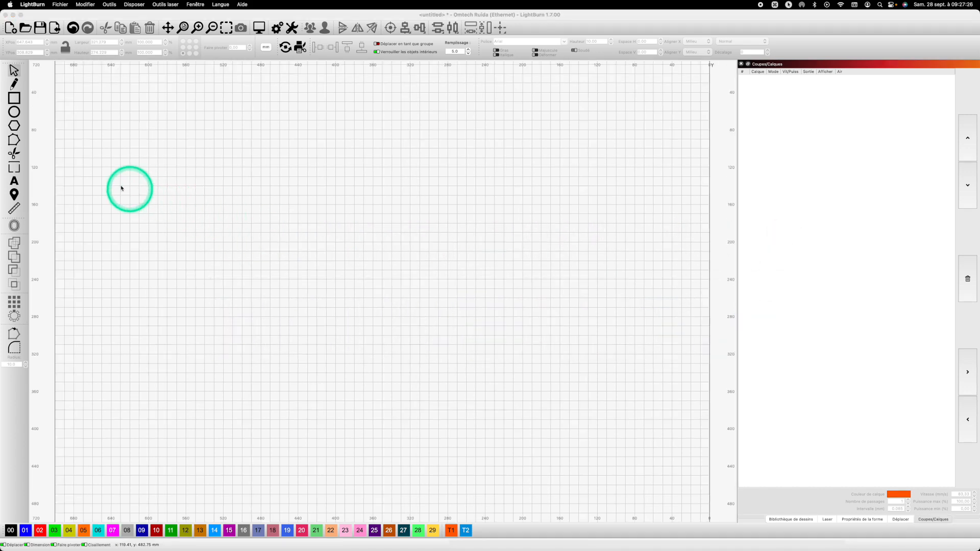
# Draw a rectangle about 56 mm wide and 64 mm high, and cut it from the workspace.
pyautogui.press('fn')
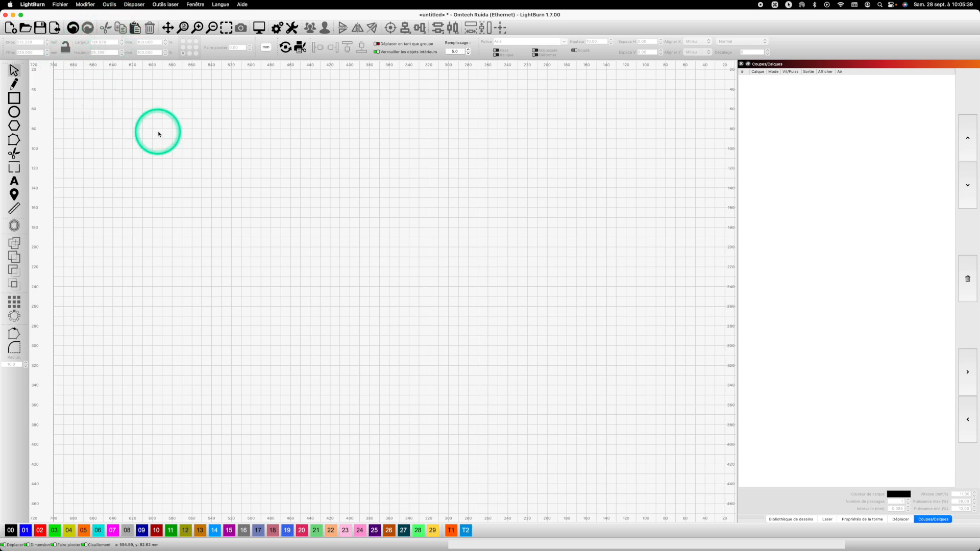
pyautogui.click(23, 101)
pyautogui.moveTo(262, 173); pyautogui.dragTo(318, 236)
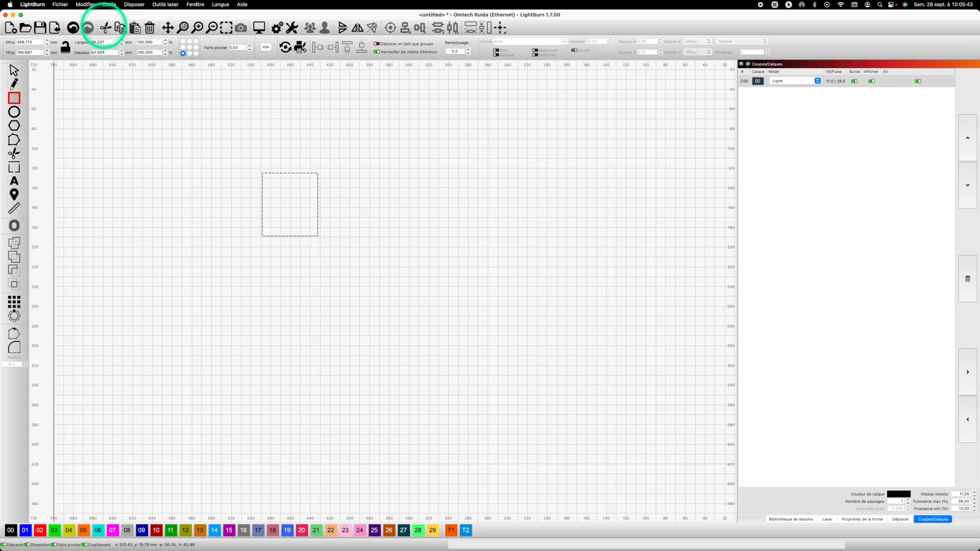
pyautogui.click(105, 28)
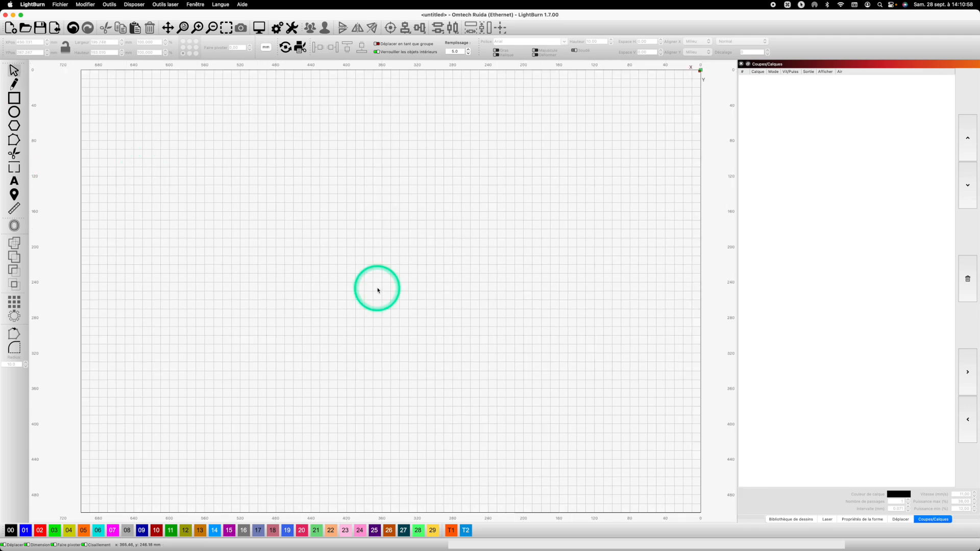
# Undo the deletion of the overlapping rectangle and circle.
pyautogui.press('super+z')
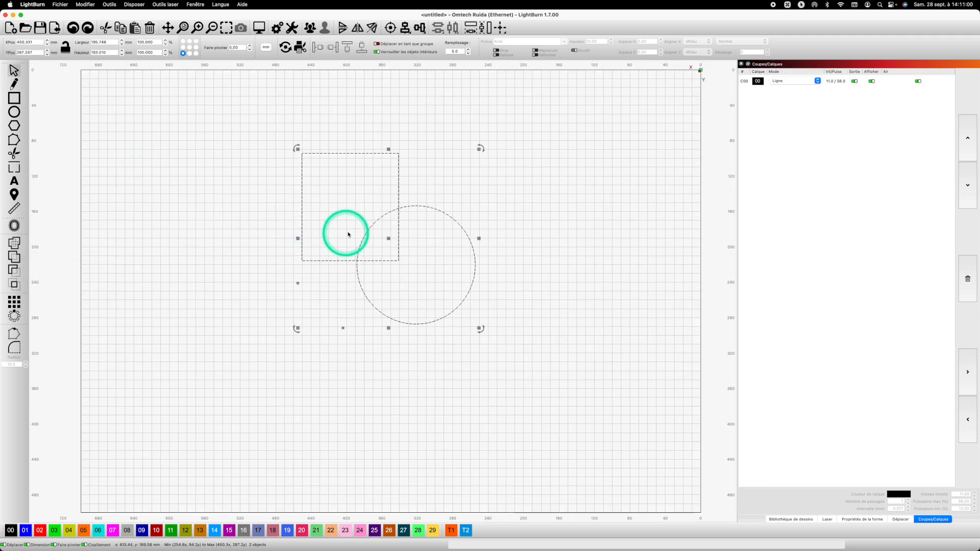
pyautogui.scroll(2, 387, 215)
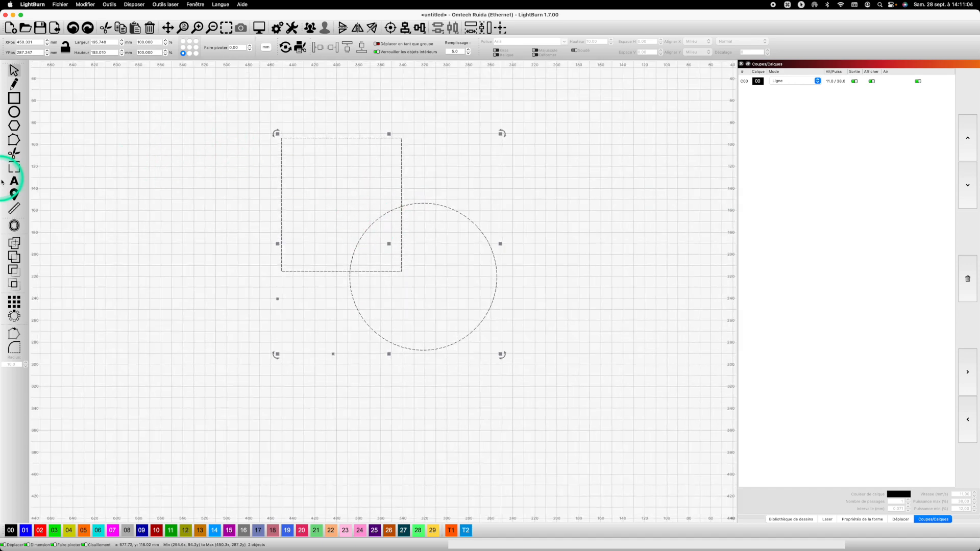
# With both shapes selected, trim off the rectangle corner inside the circle and the circle arc inside the rectangle.
pyautogui.click(14, 153)
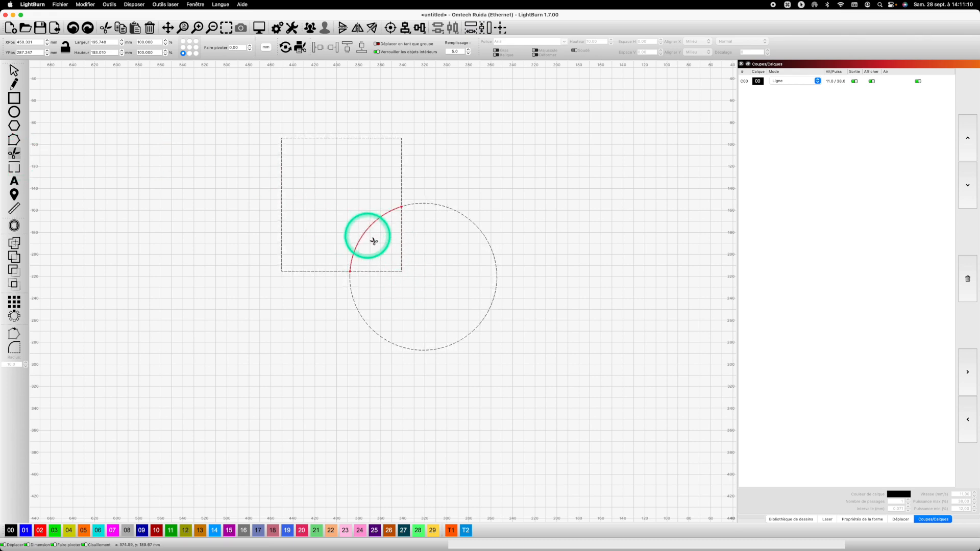
pyautogui.click(401, 257)
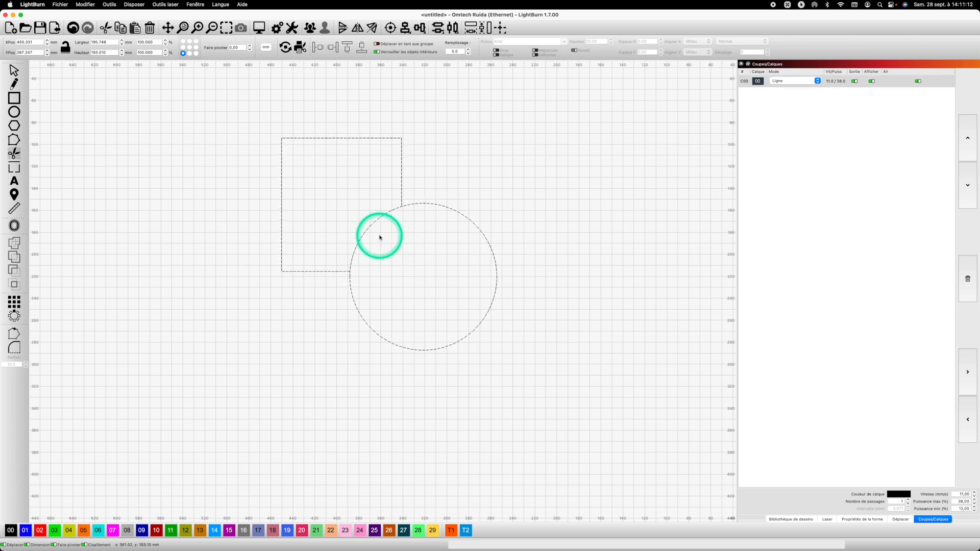
pyautogui.click(366, 233)
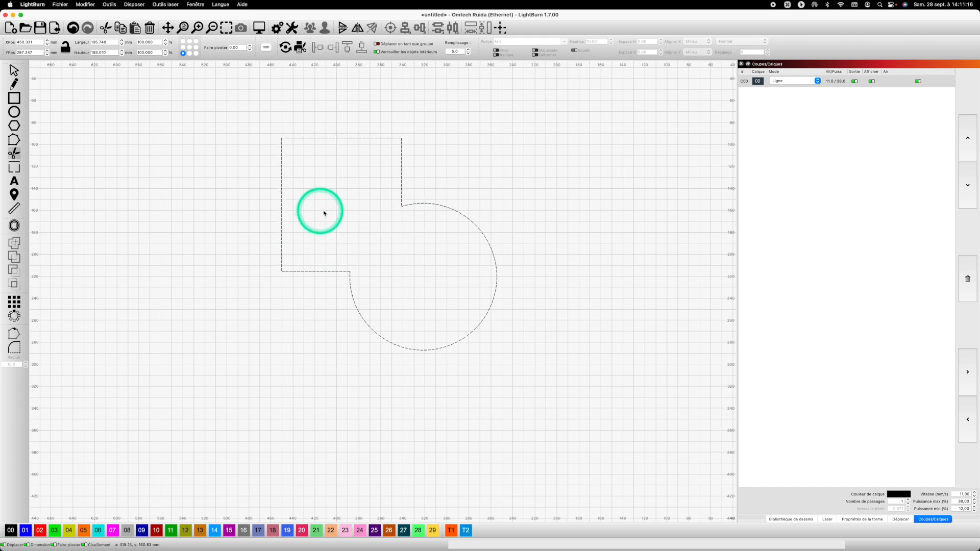
# Assign the trimmed outline to blue layer 01, and undo the layer change and the trims.
pyautogui.scroll(1, 326, 213)
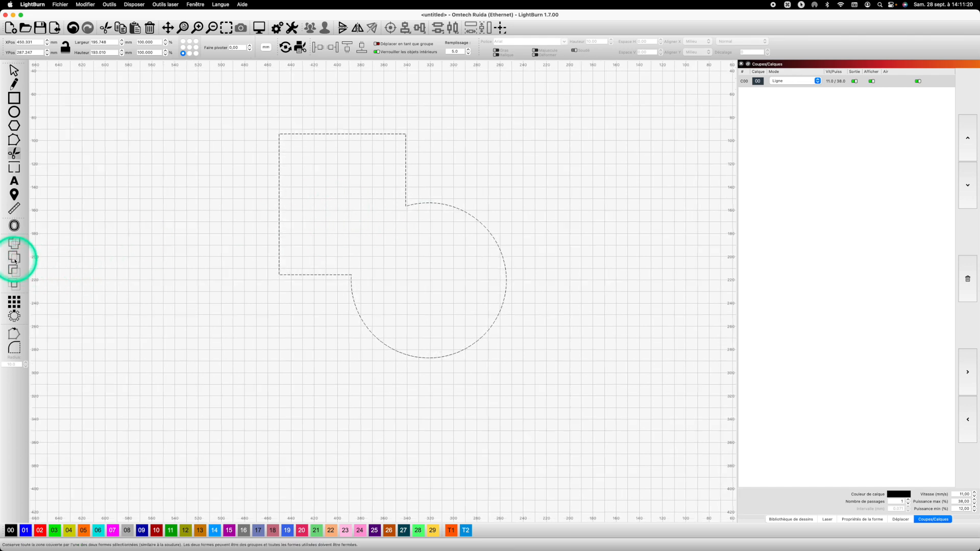
pyautogui.click(279, 257)
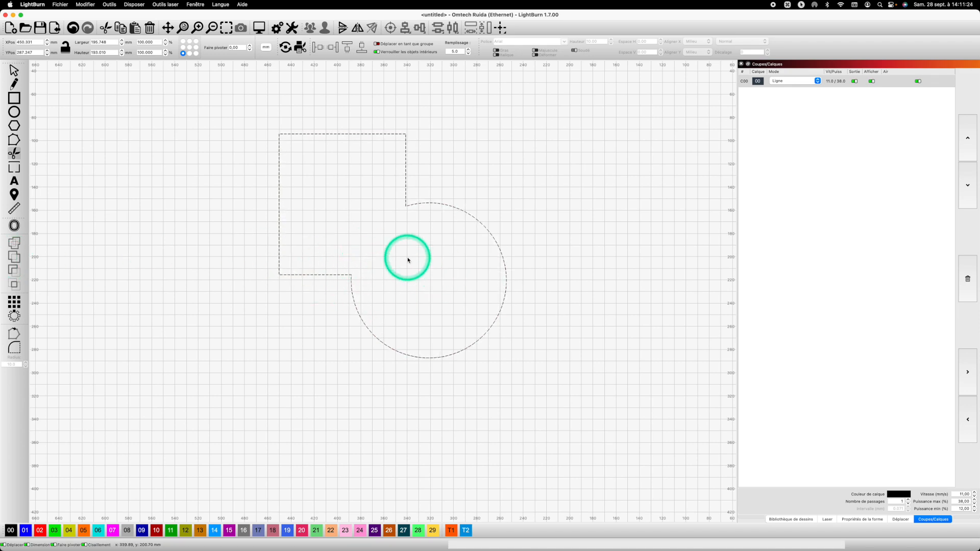
pyautogui.scroll(2, 398, 258)
pyautogui.scroll(-1, 424, 265)
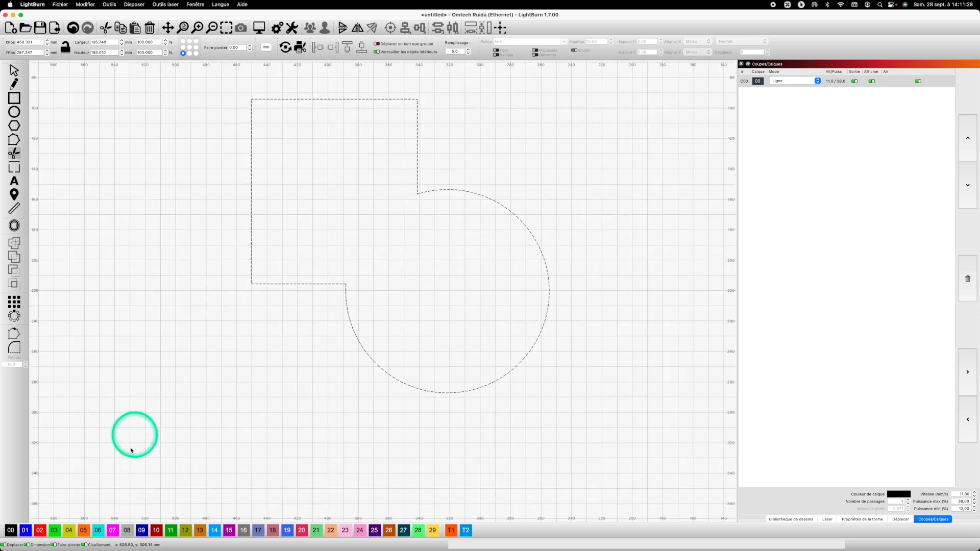
pyautogui.click(24, 530)
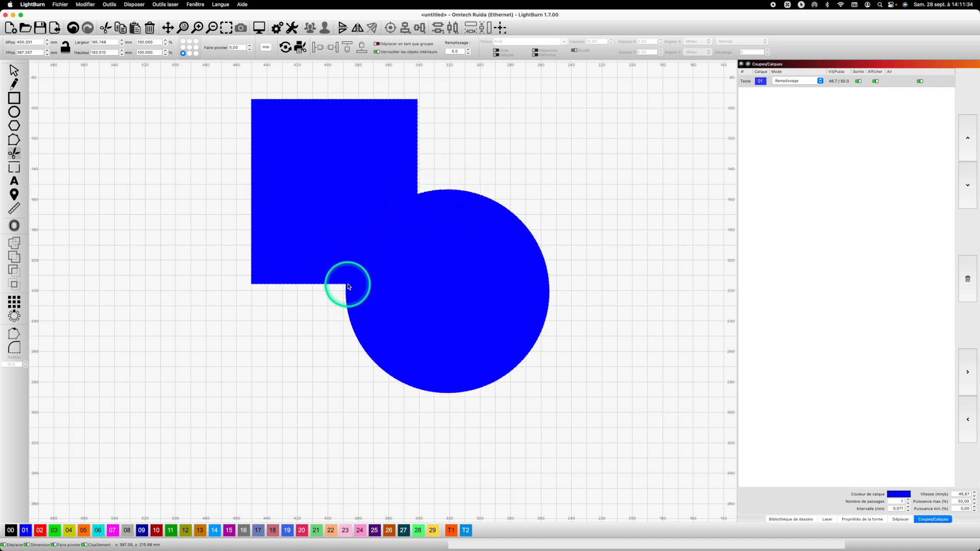
pyautogui.press('super+z')
pyautogui.press('super+z')
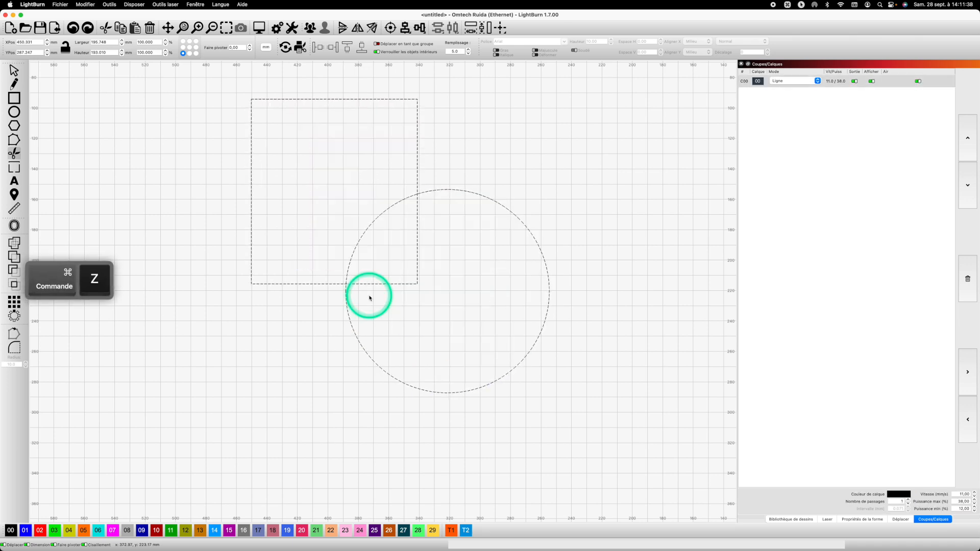
# With nothing selected, trim the circle arc inside the rectangle and the rectangle corner inside the circle.
pyautogui.click(14, 153)
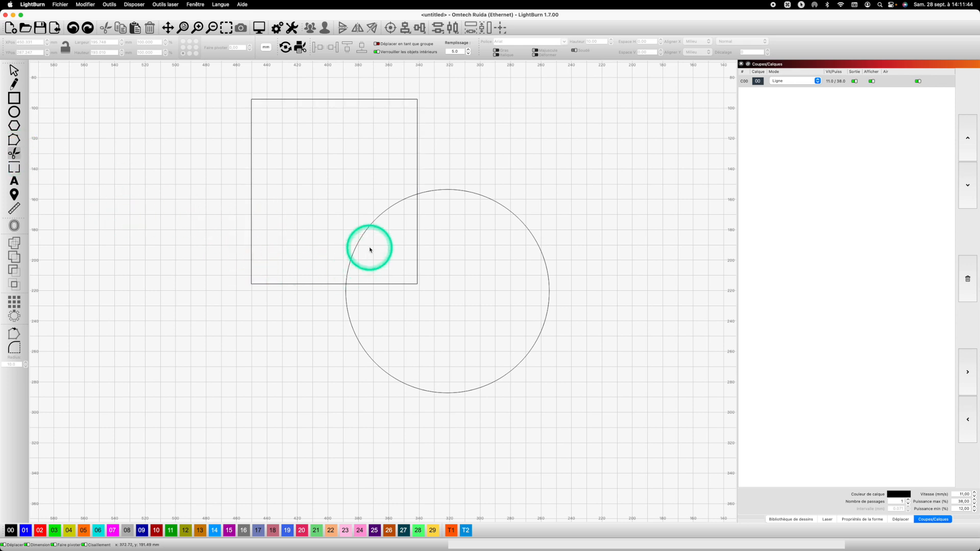
pyautogui.press('super')
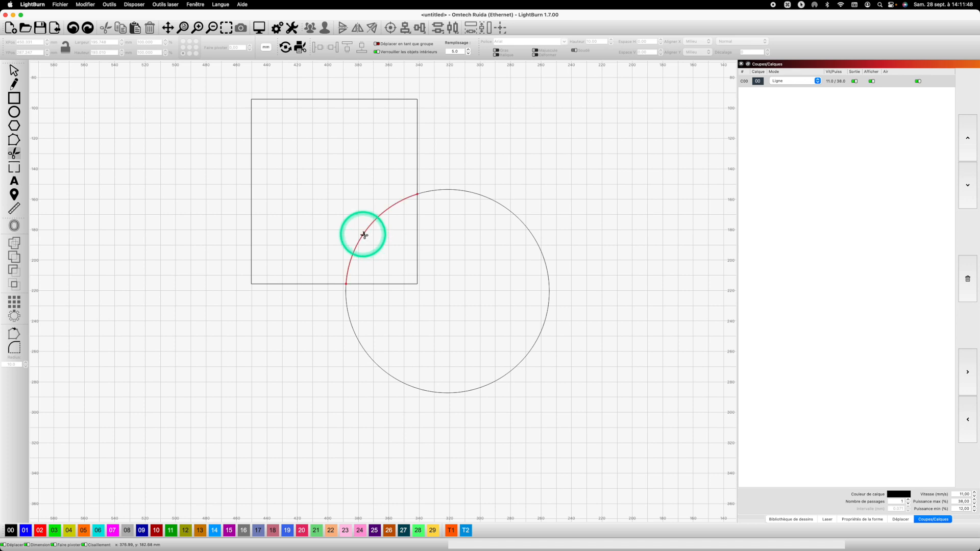
pyautogui.click(364, 234)
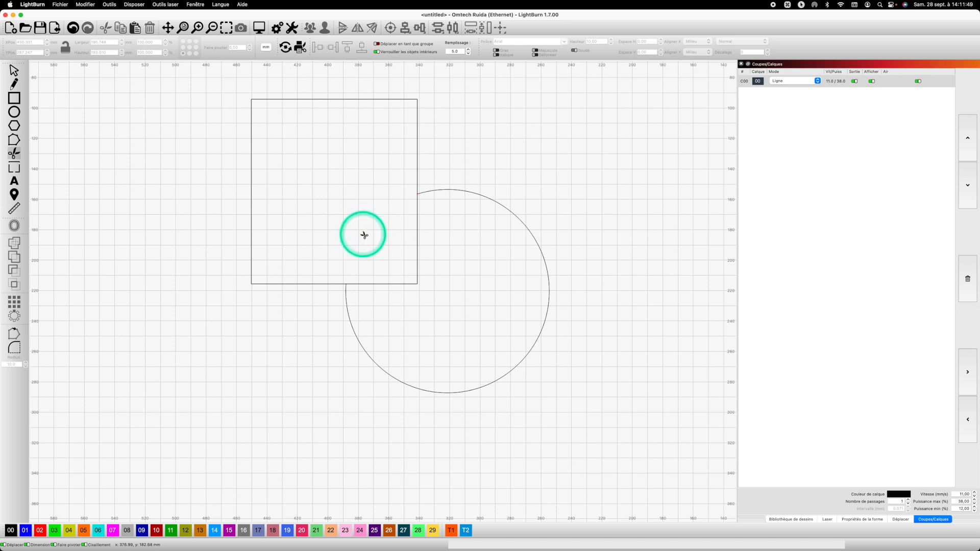
pyautogui.click(417, 235)
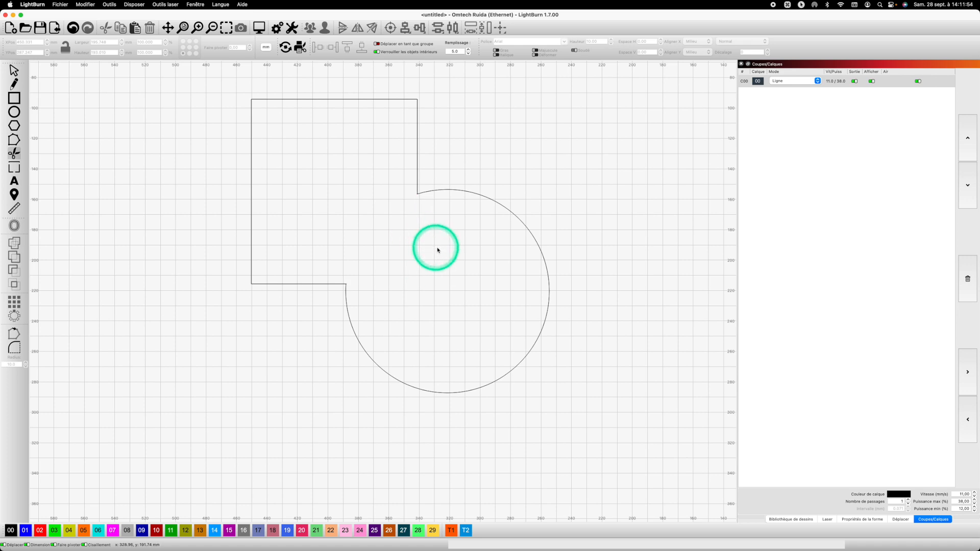
pyautogui.press('super')
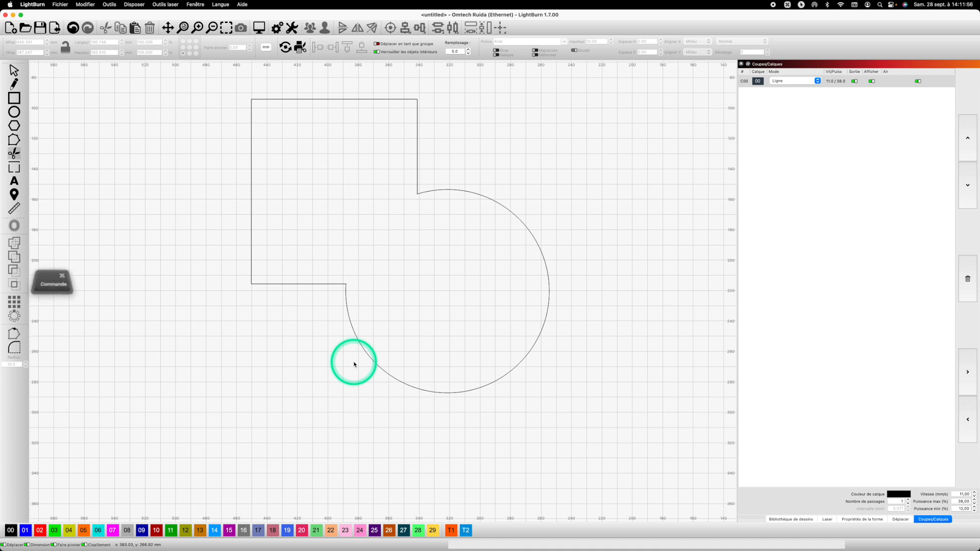
# Assign both trimmed shapes to blue layer 01 and clear the selection.
pyautogui.press('super+a')
pyautogui.click(25, 530)
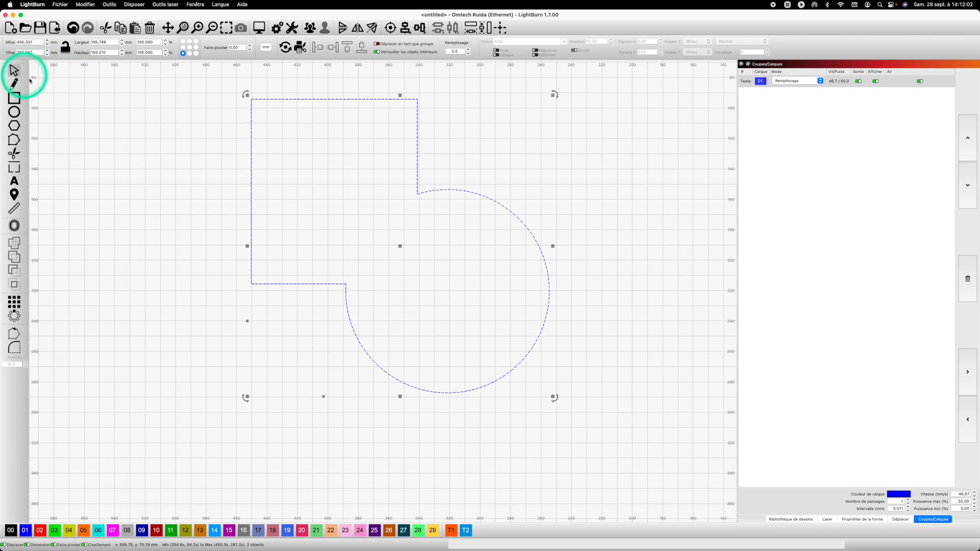
pyautogui.click(130, 148)
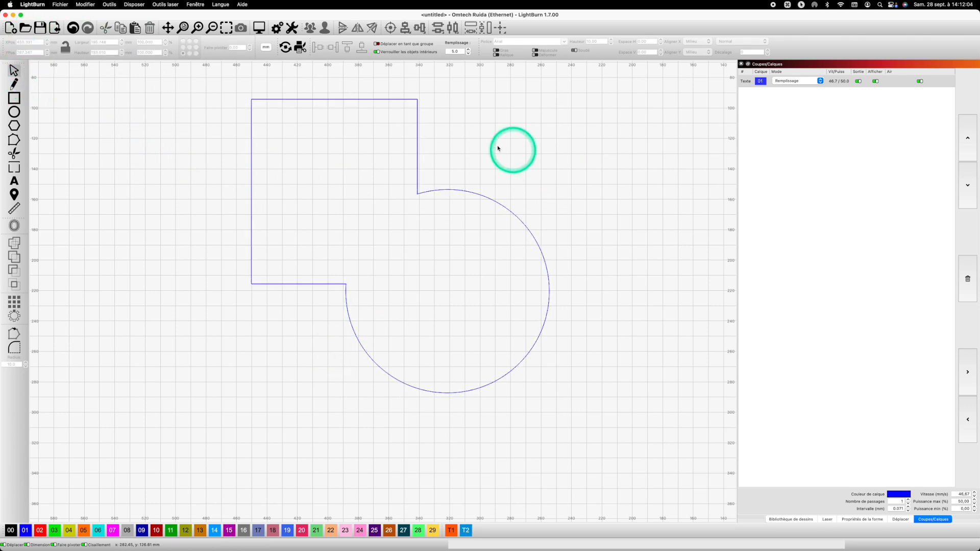
# Select the trimmed rectangle and the trimmed circle in turn to check whether they are joined.
pyautogui.click(416, 136)
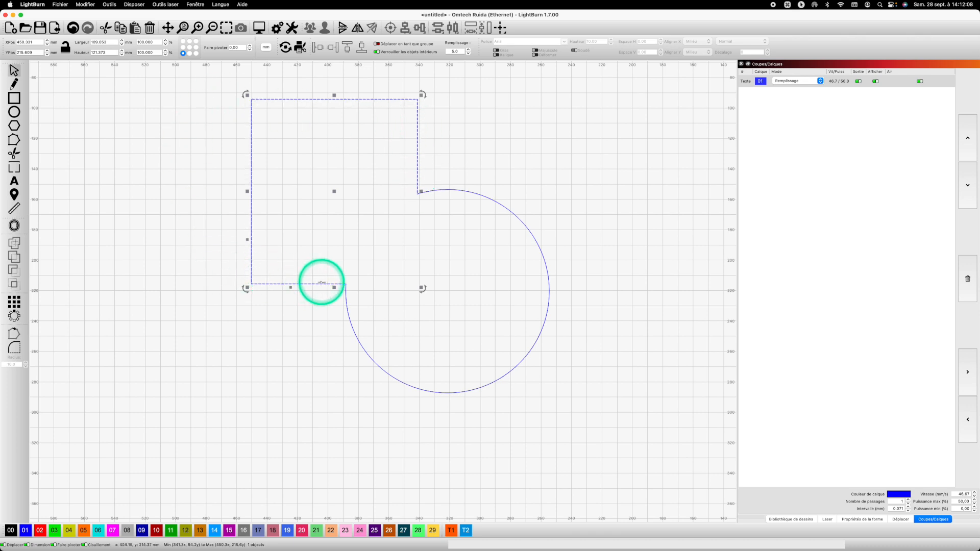
pyautogui.click(352, 325)
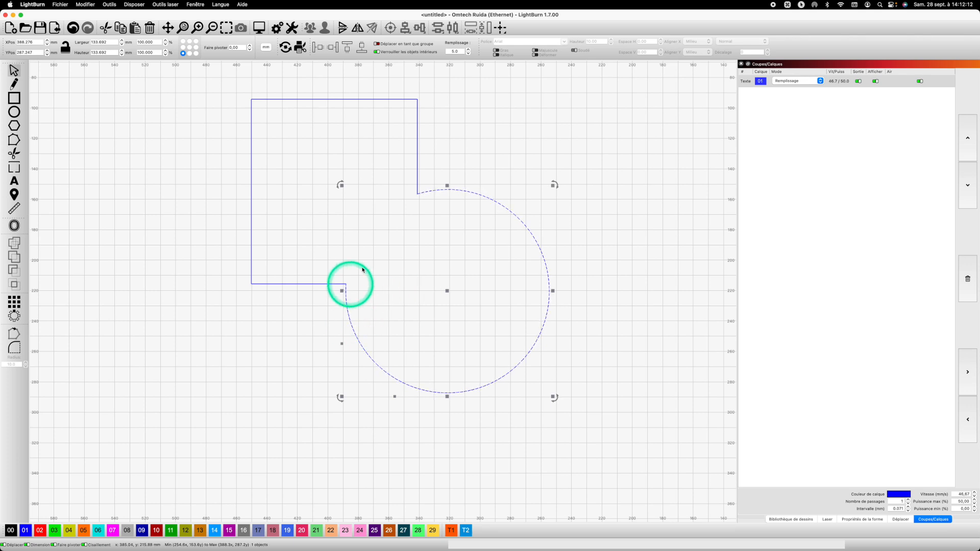
pyautogui.scroll(1, 382, 225)
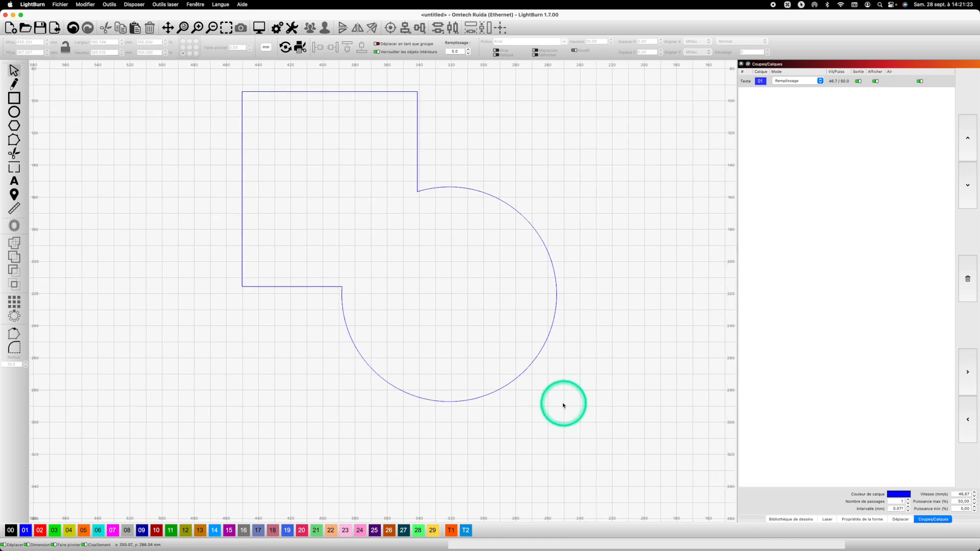
# Draw a right-to-left crossing selection window that only partly covers the two shapes, and clear the selection.
pyautogui.click(15, 70)
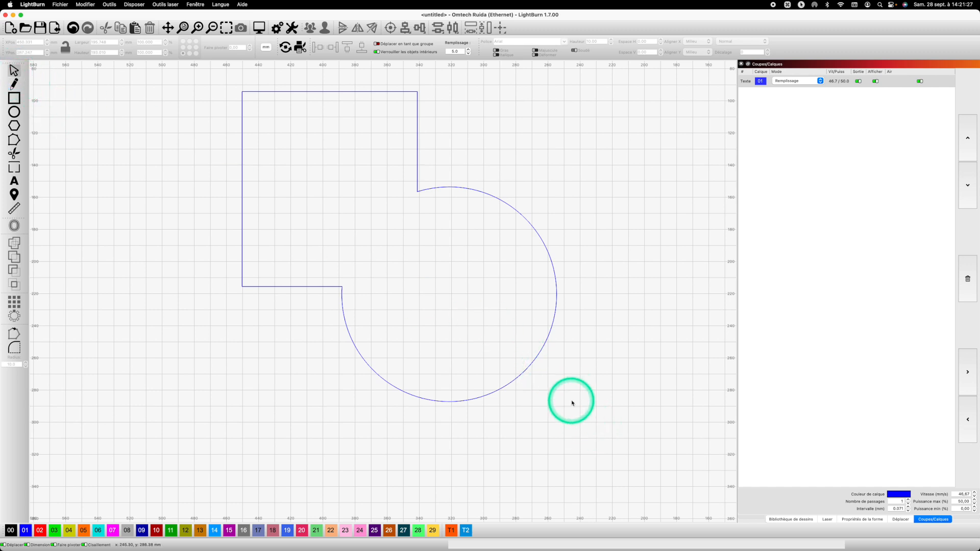
pyautogui.moveTo(583, 406); pyautogui.dragTo(215, 122)
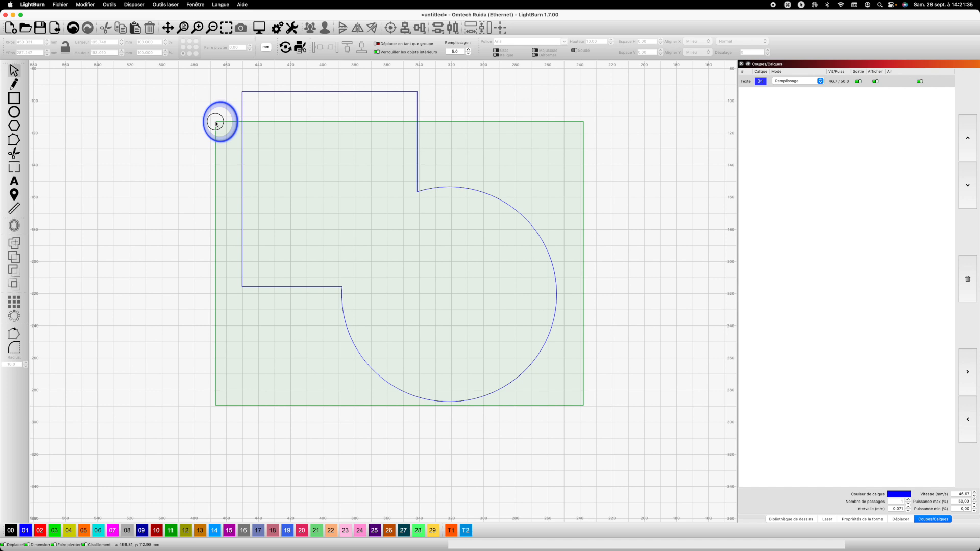
pyautogui.moveTo(215, 122); pyautogui.dragTo(216, 127)
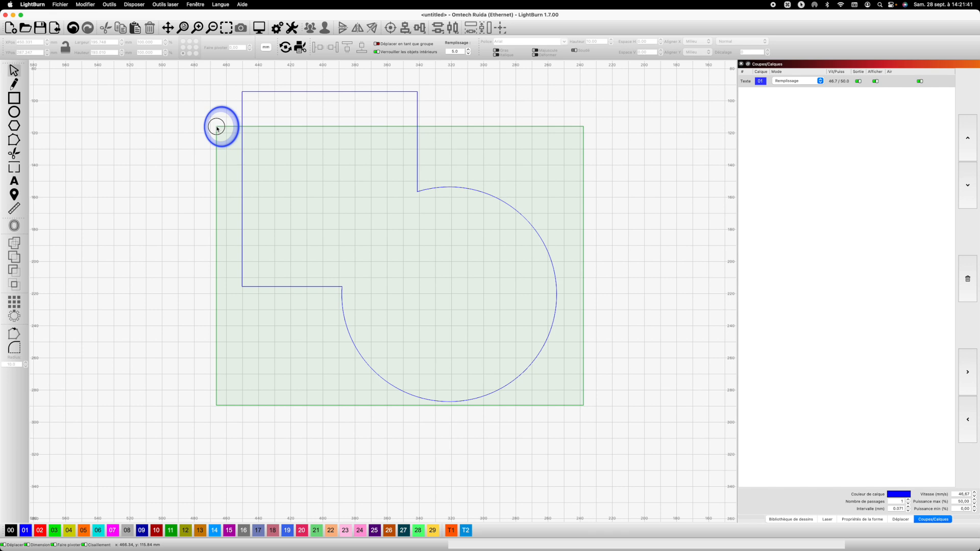
pyautogui.moveTo(217, 129); pyautogui.dragTo(211, 244)
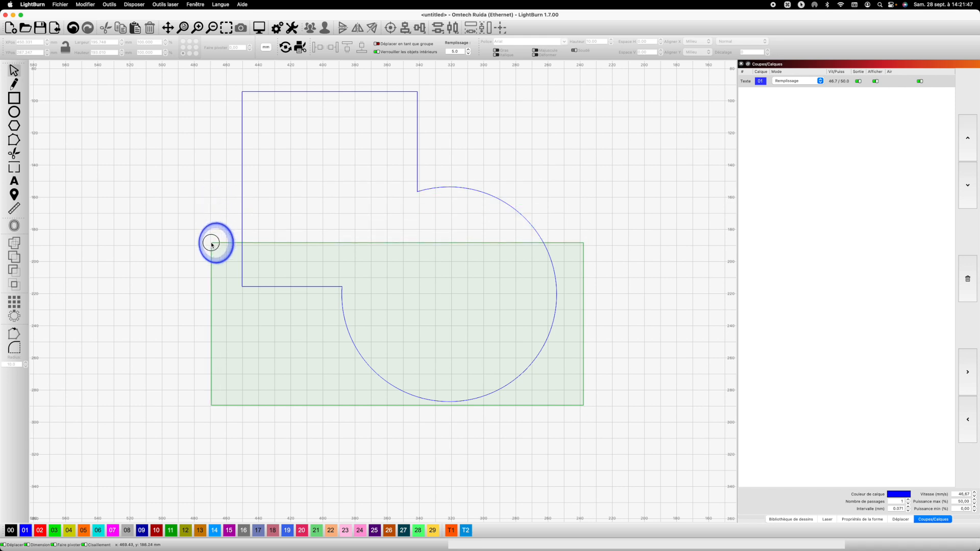
pyautogui.moveTo(212, 244); pyautogui.dragTo(210, 242)
pyautogui.click(349, 214)
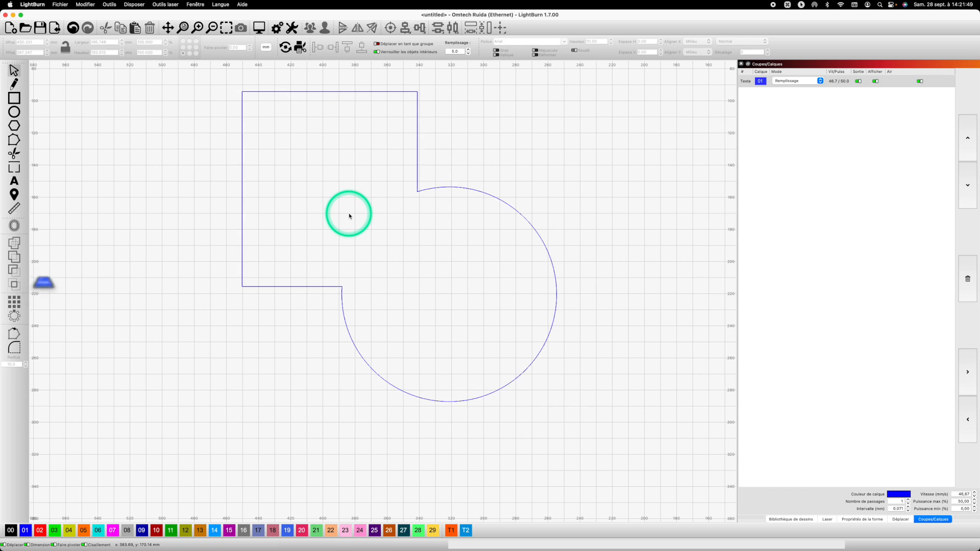
# Select both shapes with a left-to-right window fully enclosing them and delete them.
pyautogui.click(206, 77)
pyautogui.moveTo(211, 75); pyautogui.dragTo(595, 421)
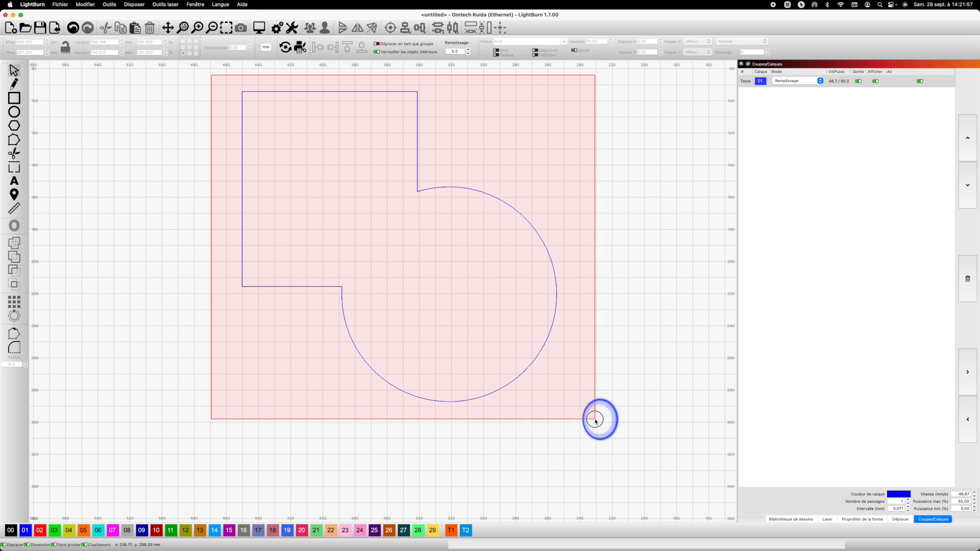
pyautogui.moveTo(595, 421); pyautogui.dragTo(595, 421)
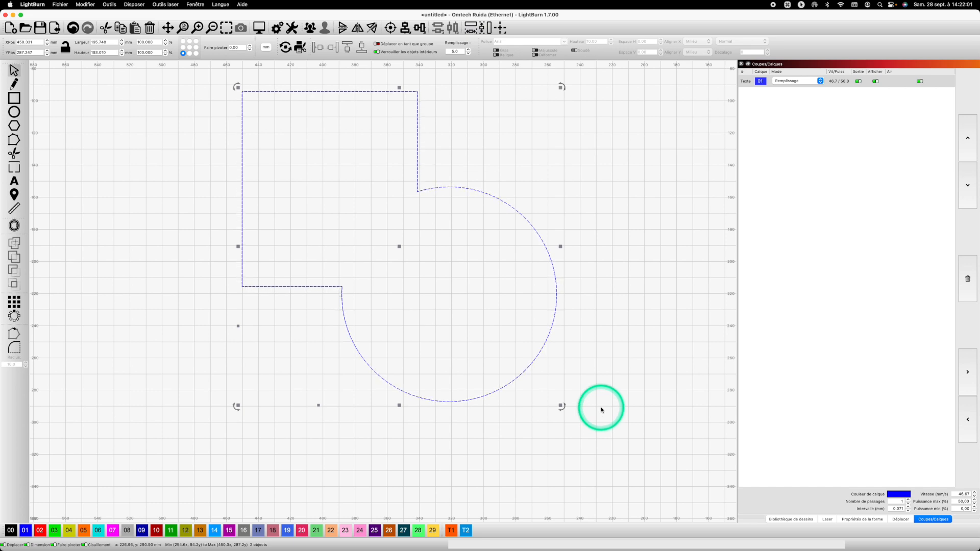
pyautogui.press('BackSpace')
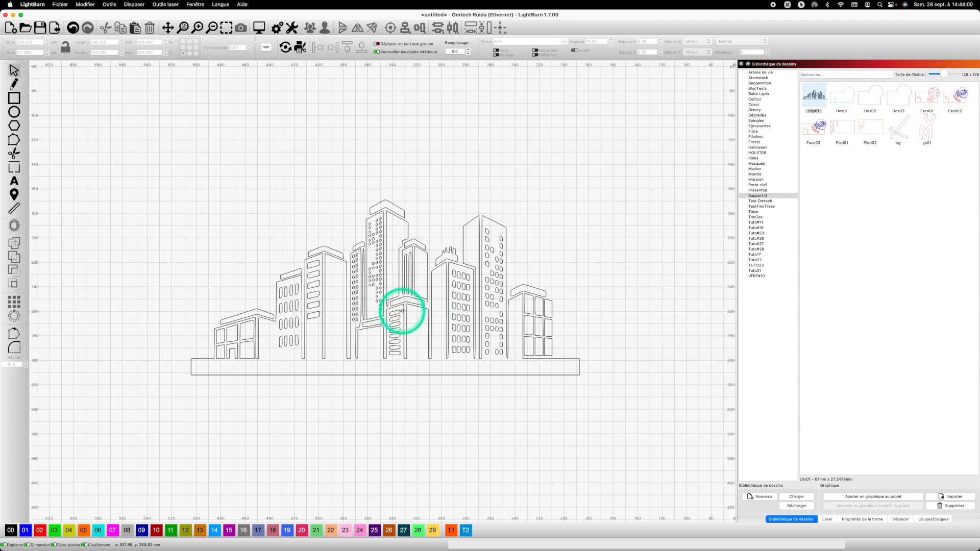
# Select the city skyline and move it by its centre along constrained diagonal directions back to its starting point, then clear the selection.
pyautogui.click(403, 305)
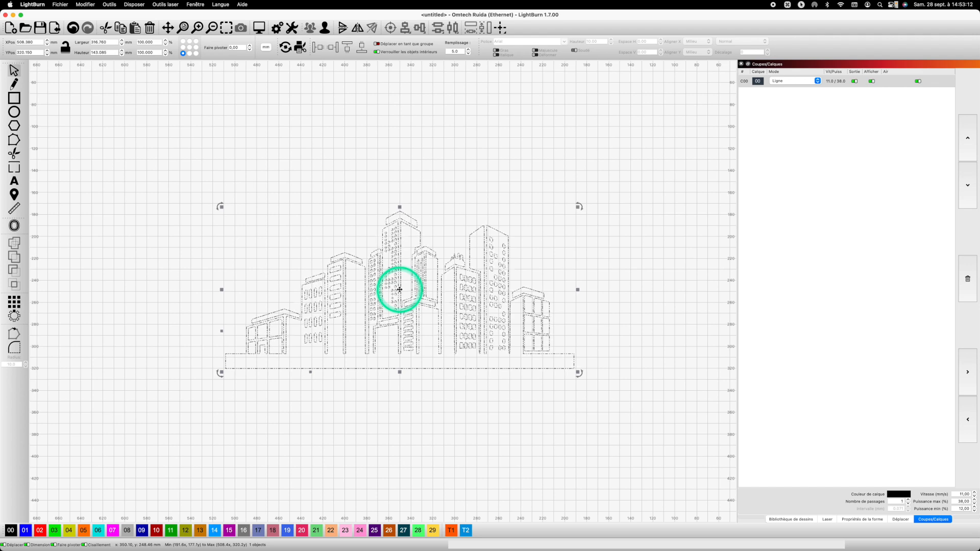
pyautogui.press('shift')
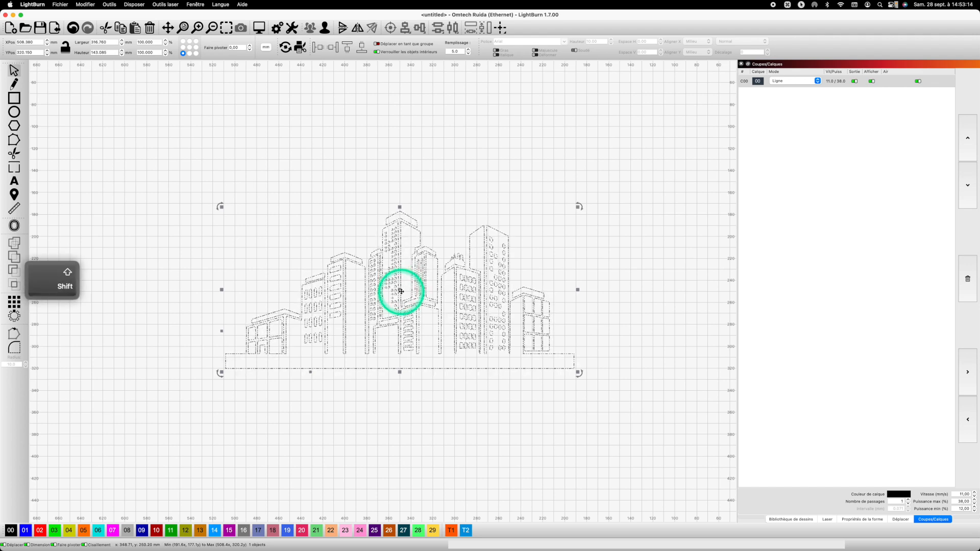
pyautogui.moveTo(399, 289); pyautogui.dragTo(403, 281)
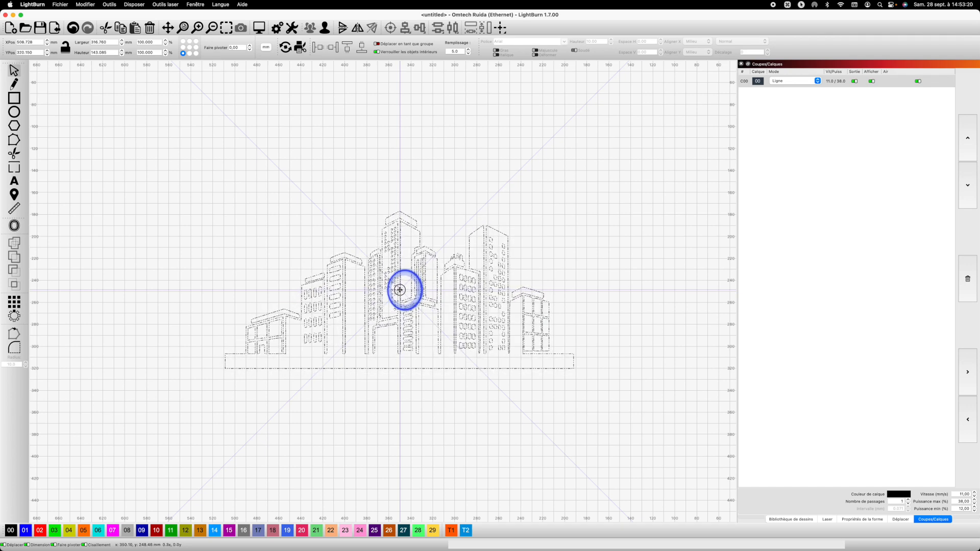
pyautogui.moveTo(430, 253)
pyautogui.mouseDown()
pyautogui.moveTo(499, 192)
pyautogui.moveTo(440, 237)
pyautogui.moveTo(403, 286)
pyautogui.mouseUp()
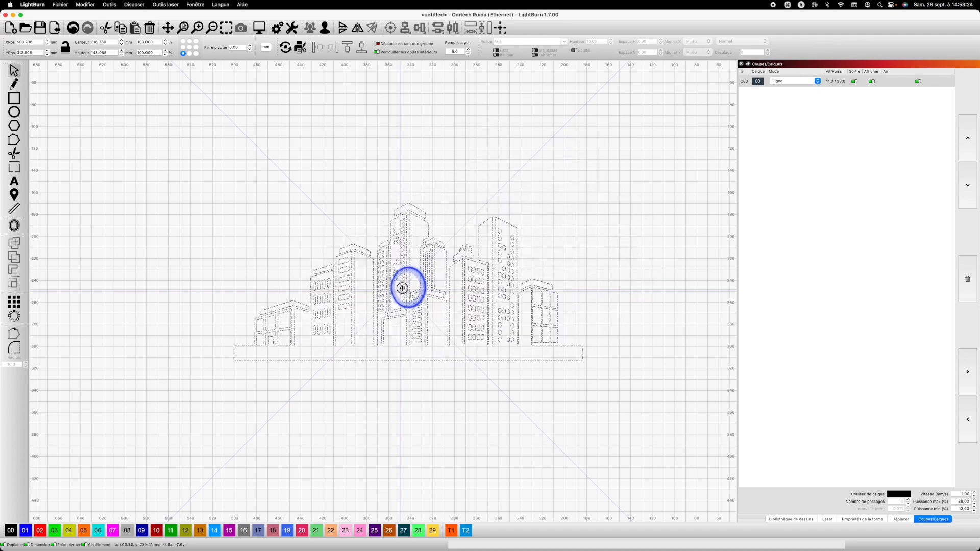
pyautogui.moveTo(365, 258)
pyautogui.mouseDown()
pyautogui.moveTo(311, 189)
pyautogui.moveTo(308, 197)
pyautogui.moveTo(399, 292)
pyautogui.moveTo(403, 227)
pyautogui.moveTo(400, 372)
pyautogui.moveTo(399, 289)
pyautogui.mouseUp()
pyautogui.click(642, 397)
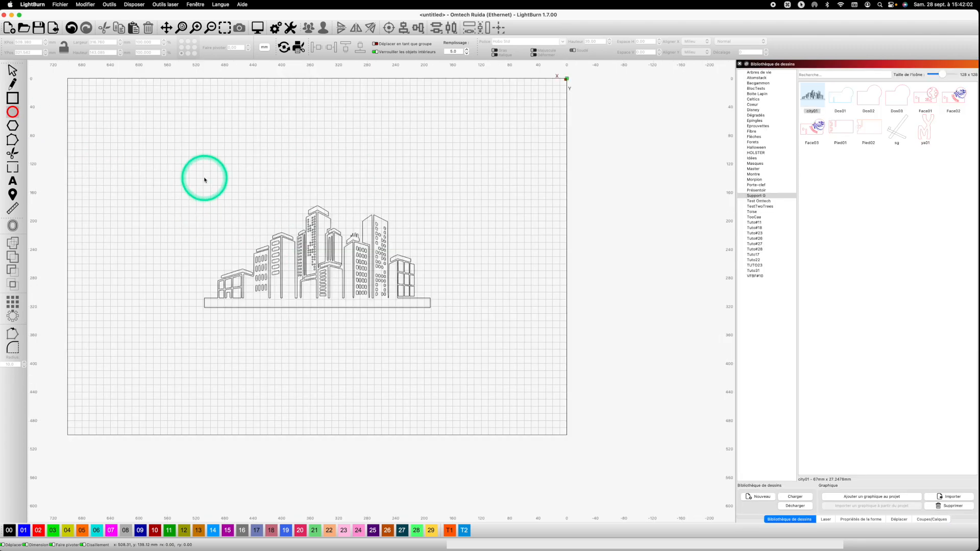
# Draw a circle about 291 mm in diameter around the skyline and align both objects on a shared vertical centre axis.
pyautogui.moveTo(203, 175)
pyautogui.mouseDown()
pyautogui.moveTo(455, 351)
pyautogui.moveTo(416, 328)
pyautogui.mouseUp()
pyautogui.press('super+a')
pyautogui.click(404, 28)
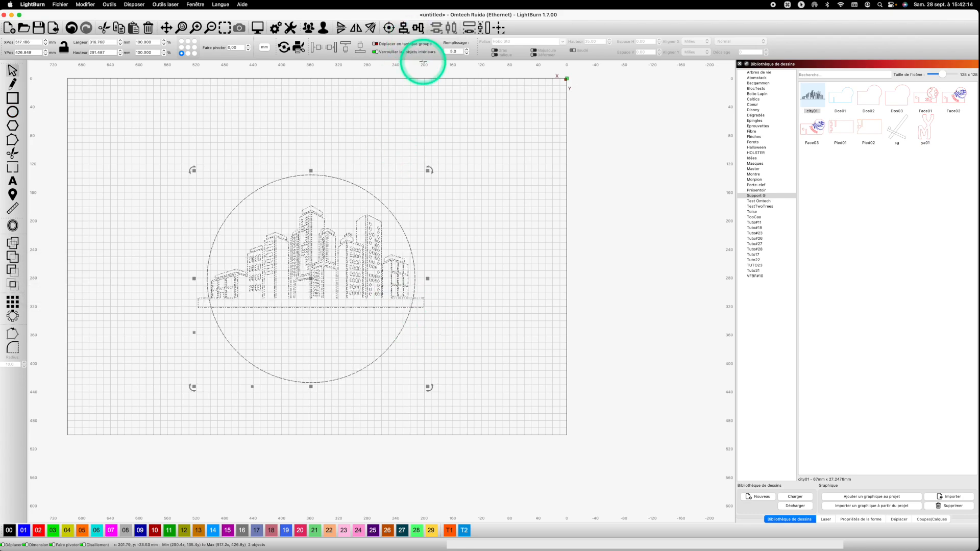
# Offset the large circle outward by 8 mm with the corner style set to Coin.
pyautogui.click(499, 220)
pyautogui.click(411, 245)
pyautogui.click(13, 225)
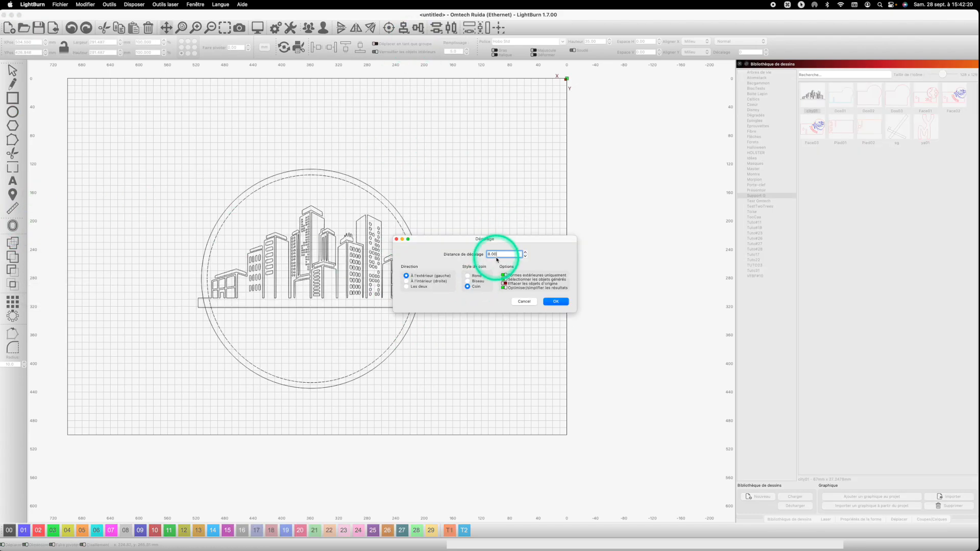
pyautogui.click(556, 300)
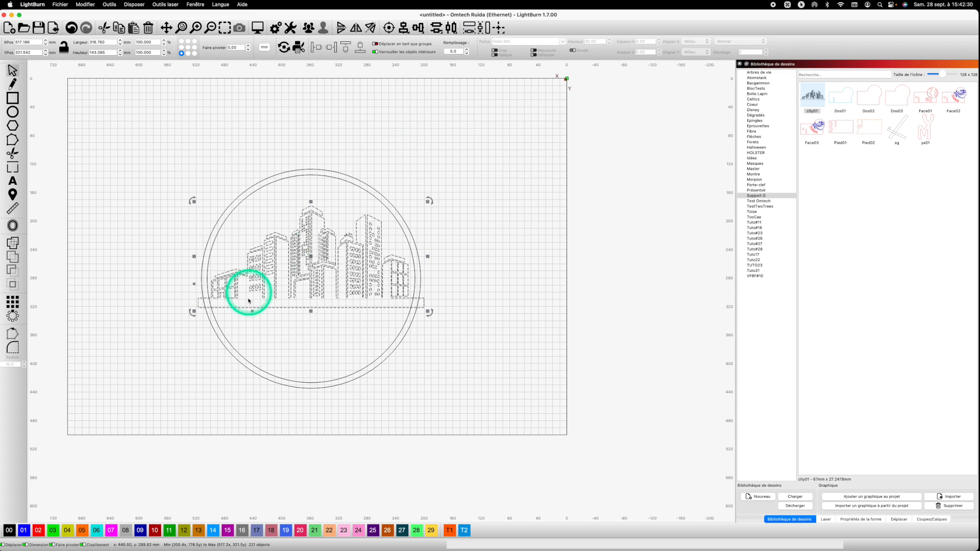
# Trim the circle segments that cross both ends of the skyline's base rectangle.
pyautogui.click(204, 298)
pyautogui.click(206, 300)
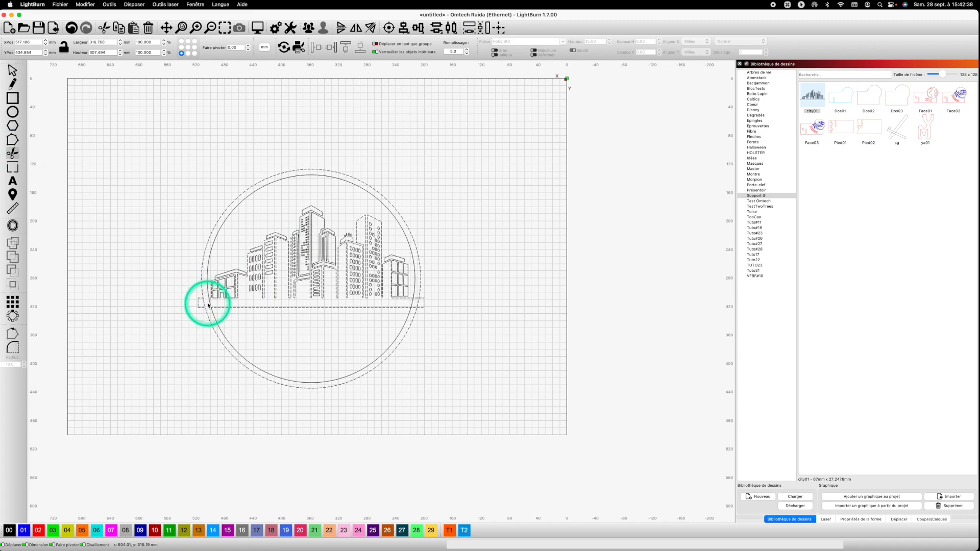
pyautogui.keyDown('shift'); pyautogui.click(411, 302); pyautogui.keyUp('shift')
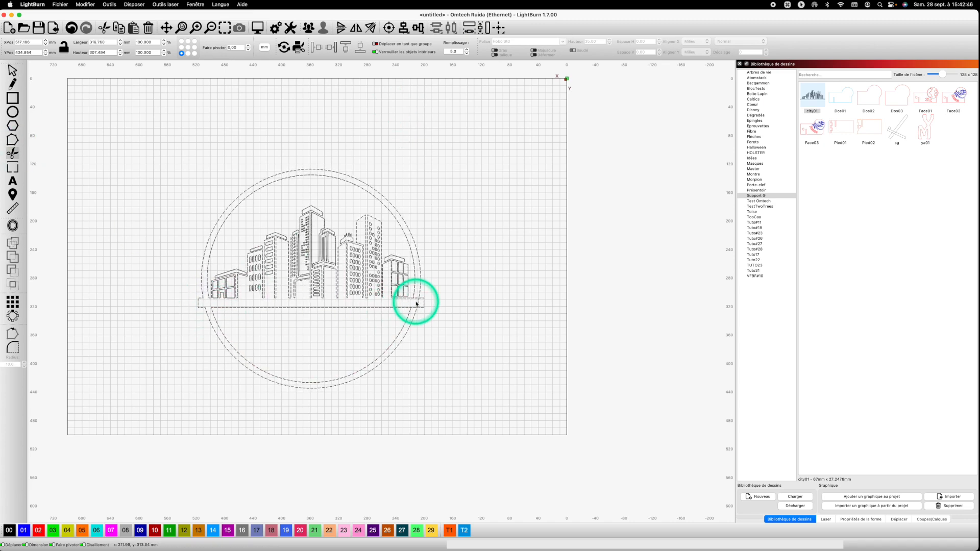
# Draw a small circle as a moon above the low buildings on the skyline's left side.
pyautogui.click(12, 112)
pyautogui.moveTo(172, 134)
pyautogui.mouseDown()
pyautogui.moveTo(263, 213)
pyautogui.moveTo(255, 218)
pyautogui.mouseUp()
pyautogui.click(13, 70)
# Assign the whole design to blue layer 01 and clear the selection.
pyautogui.scroll(-1, 254, 218)
pyautogui.press('super+a')
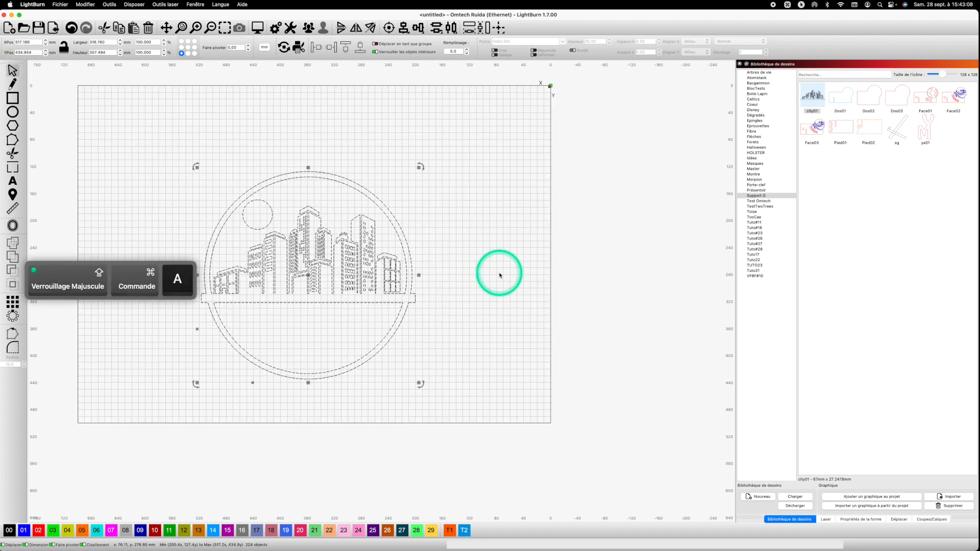
pyautogui.click(23, 525)
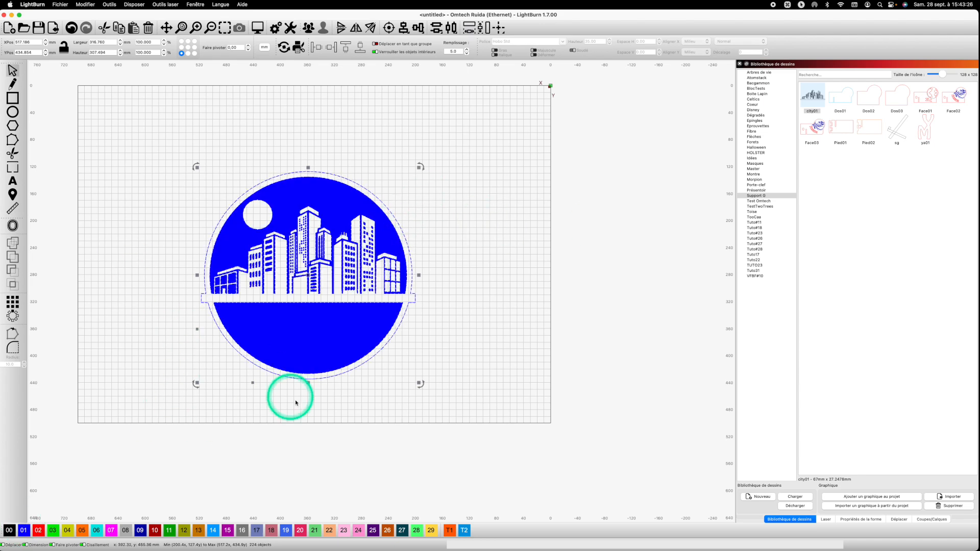
pyautogui.press('Escape')
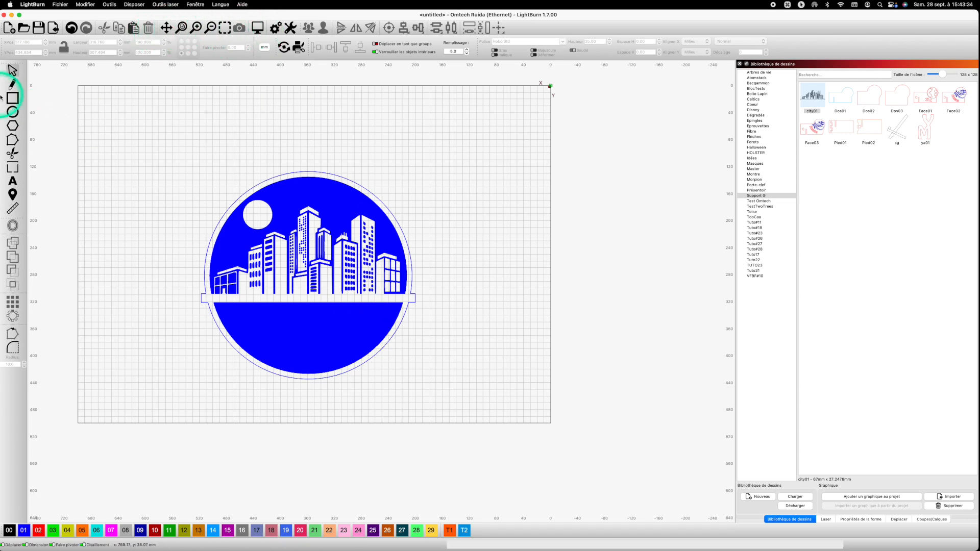
# Offset the lower part of the disc beneath the skyline base inward by 8 mm and clear the selection.
pyautogui.scroll(1, 312, 335)
pyautogui.click(328, 318)
pyautogui.click(368, 301)
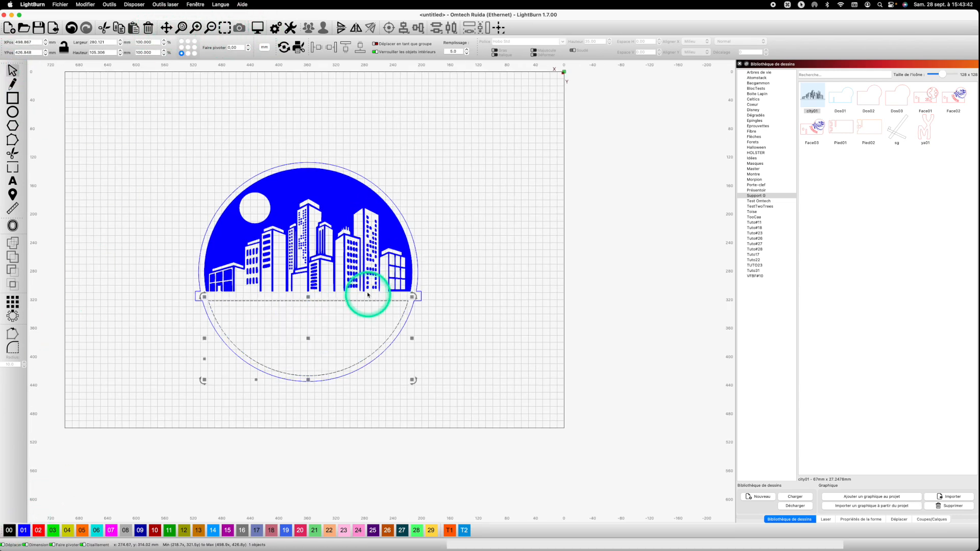
pyautogui.click(13, 226)
pyautogui.click(556, 301)
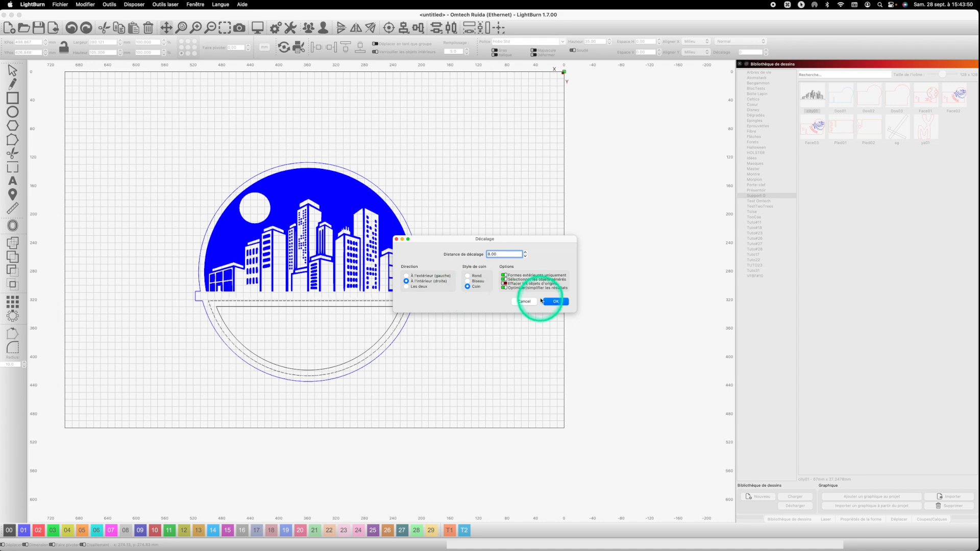
pyautogui.hotkey('ctrl', 'a')
pyautogui.click(526, 226)
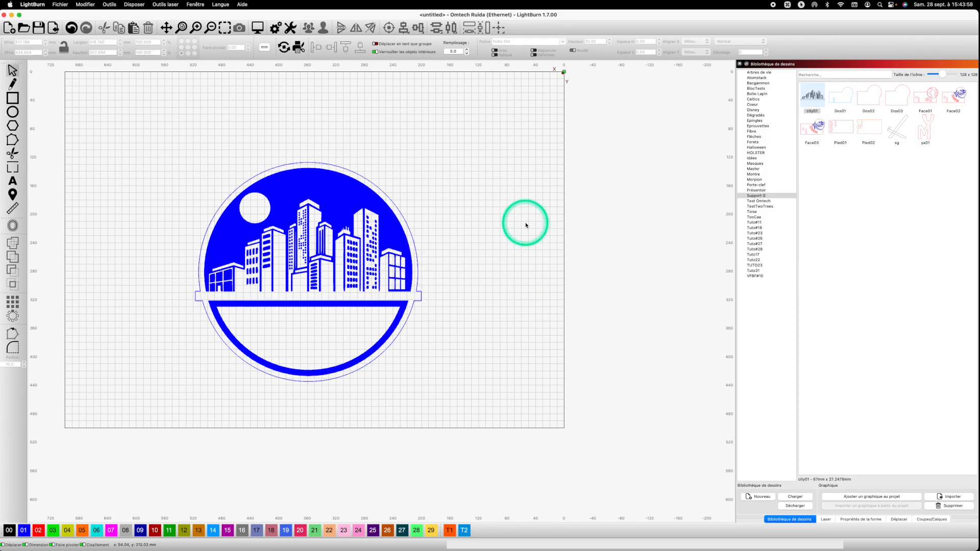
# Deform the outer outline of the lower disc section symmetrically, pulling its upper corners inward and down.
pyautogui.click(394, 312)
pyautogui.click(85, 4)
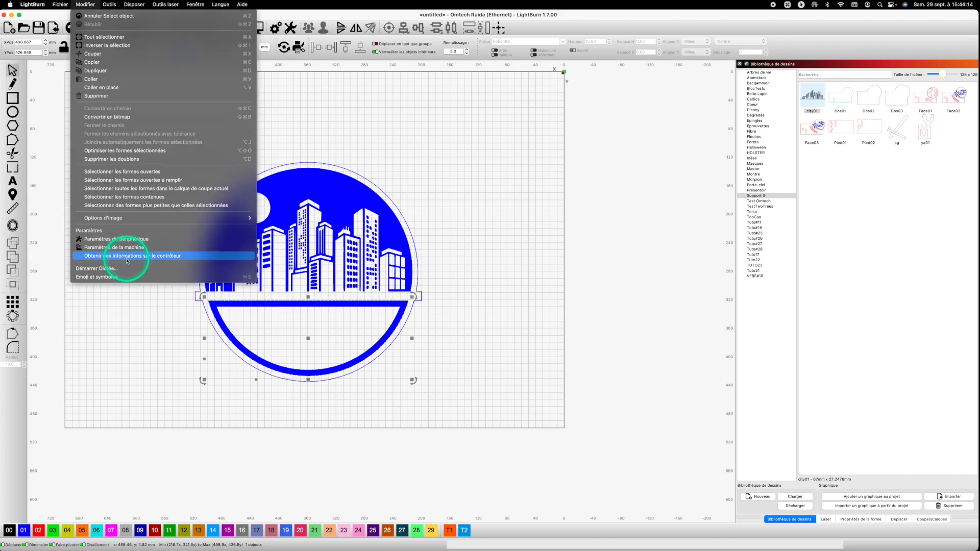
pyautogui.moveTo(111, 5)
pyautogui.click(148, 238)
pyautogui.moveTo(408, 302); pyautogui.dragTo(367, 325)
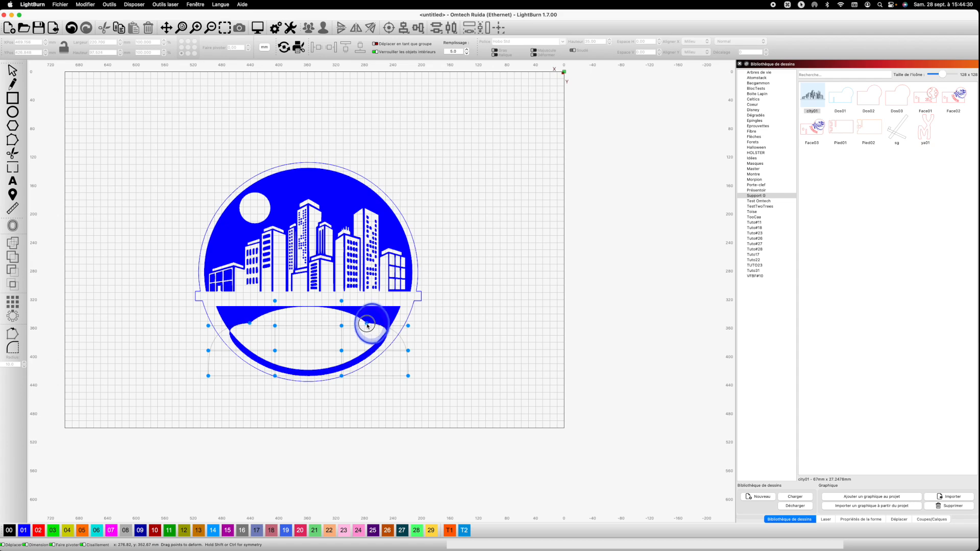
pyautogui.press('capslock')
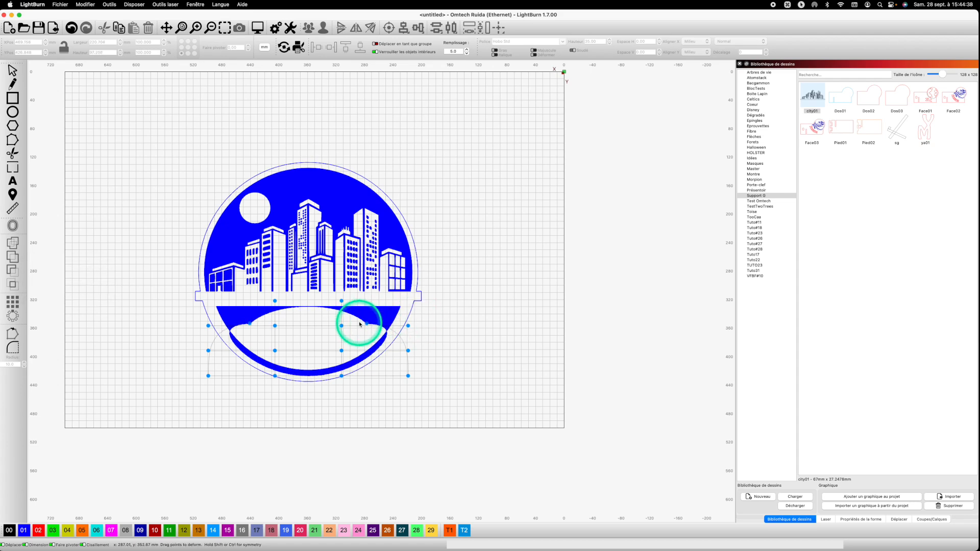
pyautogui.click(12, 70)
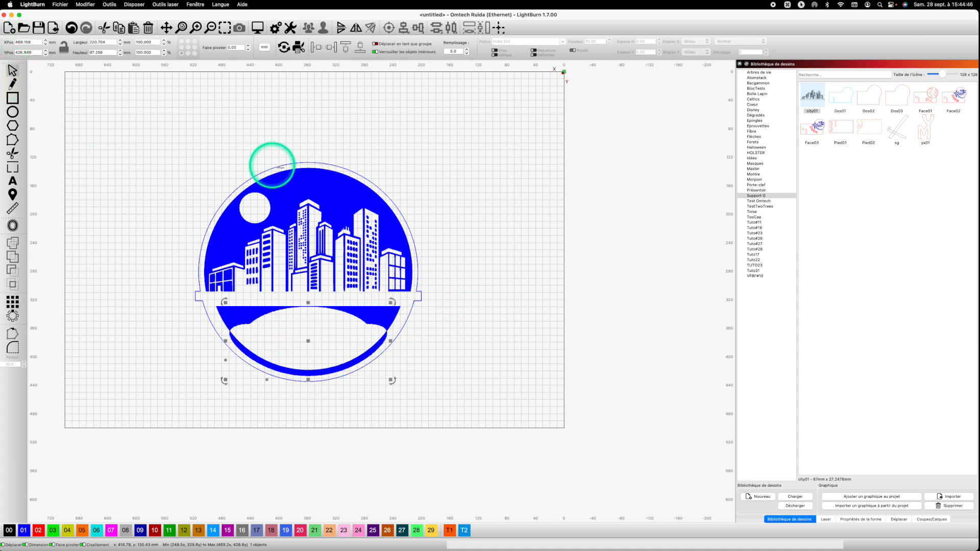
# Add the text "TEXTE" in the Hobo Std font at 25 mm height inside the lower disc section.
pyautogui.click(12, 181)
pyautogui.click(303, 335)
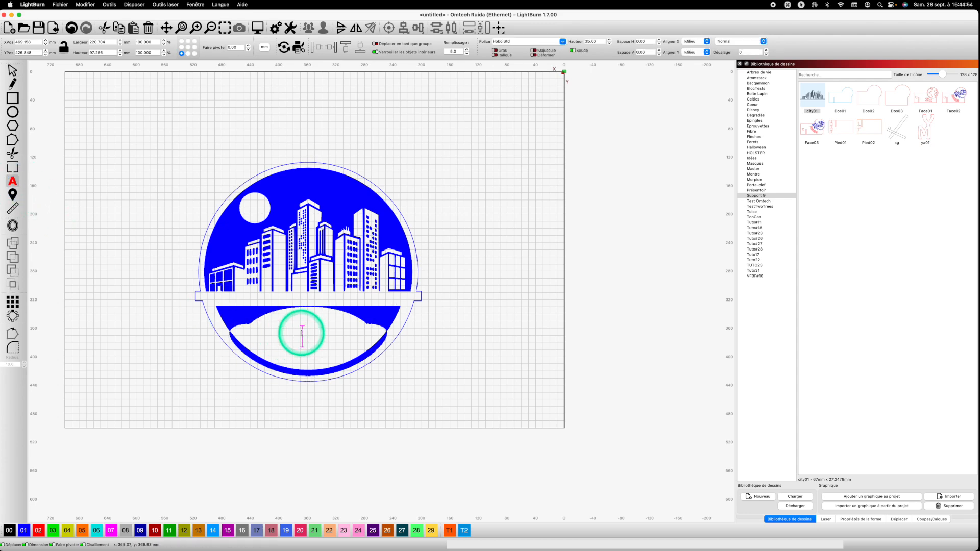
pyautogui.write('TEXTE')
pyautogui.click(12, 70)
# Centre the text horizontally on the lower disc section and clear the selection.
pyautogui.click(311, 341)
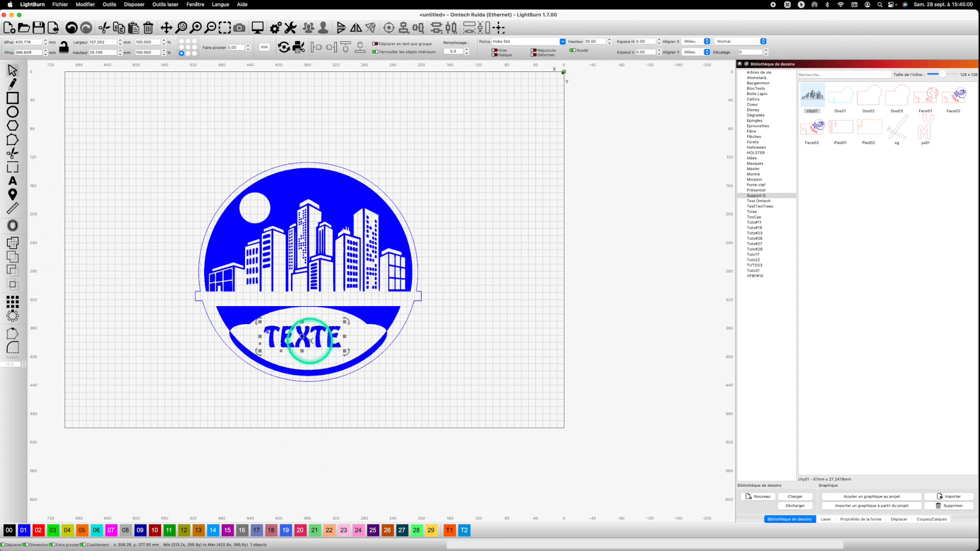
pyautogui.keyDown('shift'); pyautogui.click(398, 335); pyautogui.keyUp('shift')
pyautogui.click(407, 30)
pyautogui.click(509, 360)
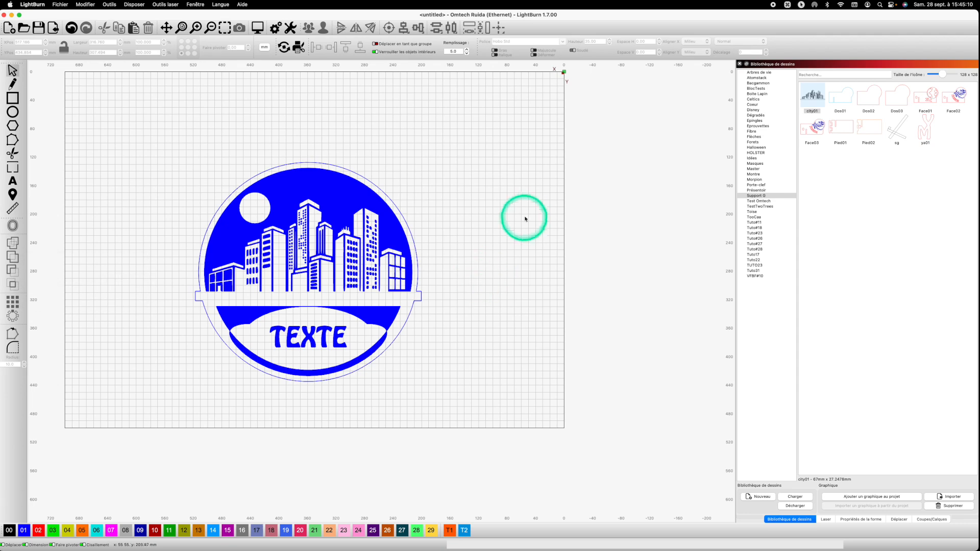
# Offset the design's outermost contour outward by 2 mm to form a filled border.
pyautogui.click(417, 258)
pyautogui.click(13, 225)
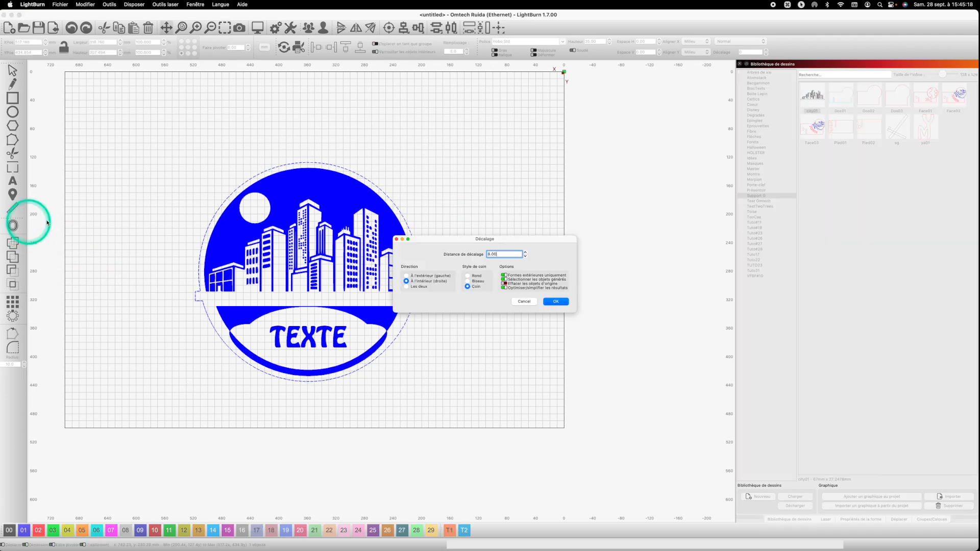
pyautogui.click(422, 279)
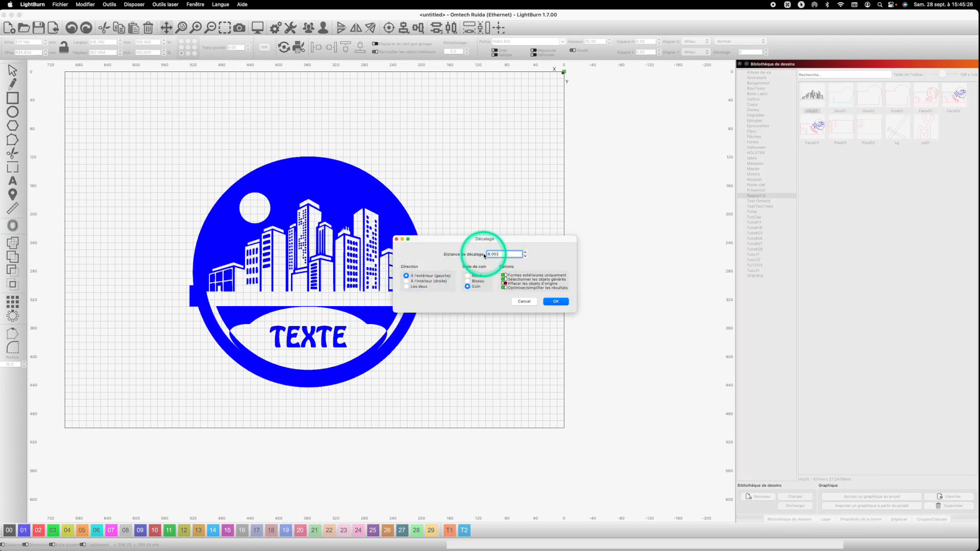
pyautogui.write('2')
pyautogui.press('Return')
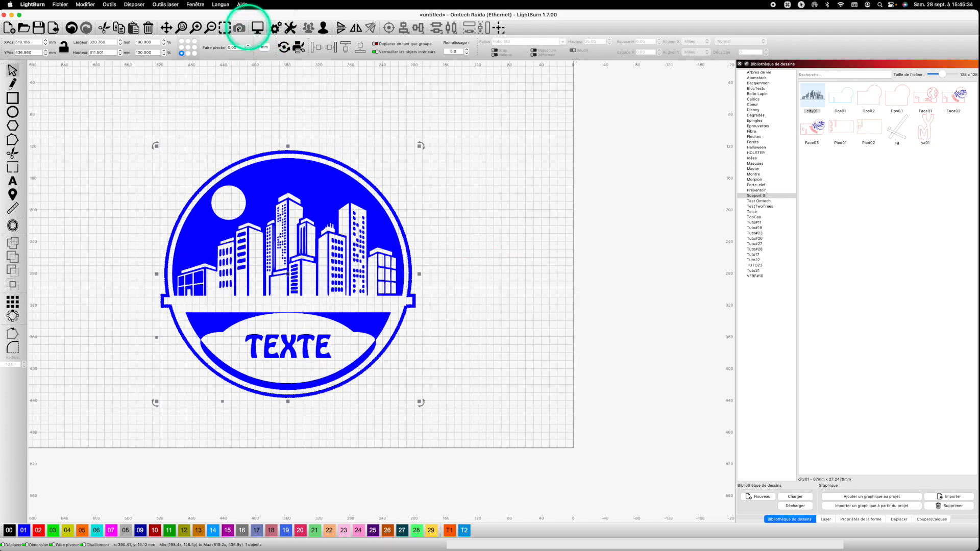
pyautogui.click(181, 27)
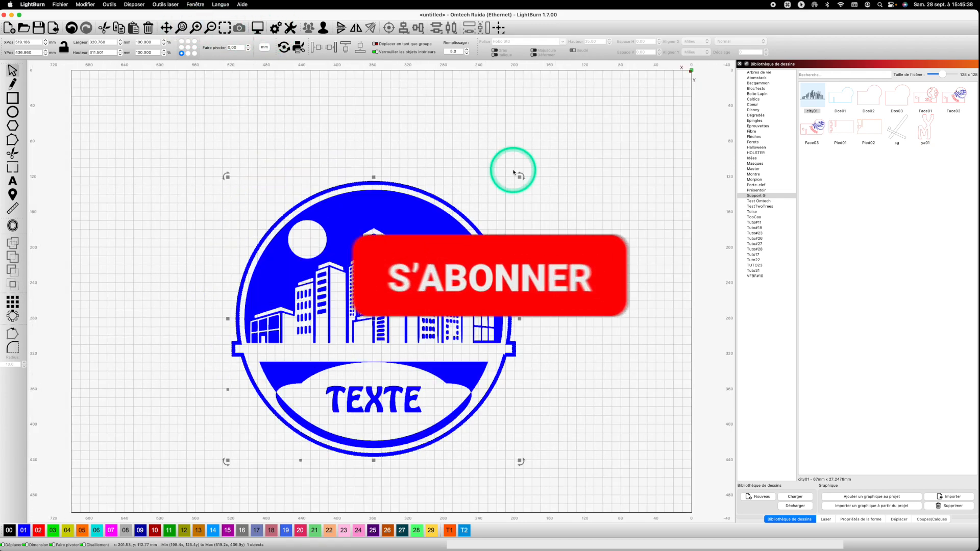